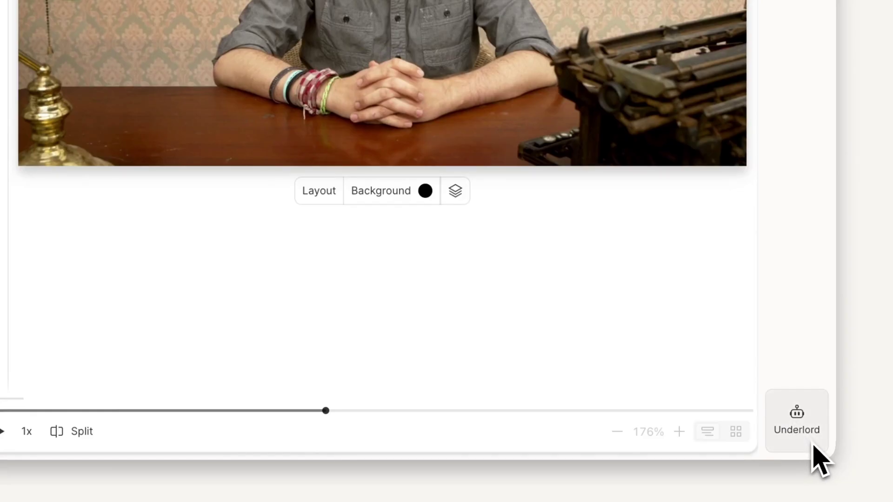
- Send Underlord a request to cut pauses, retakes and fillers and add music, captions, scenes and b-roll
click(814, 447)
text(I want to create a polished video from this recording. Fix awkward pauses, remove retakes, remove filler word)
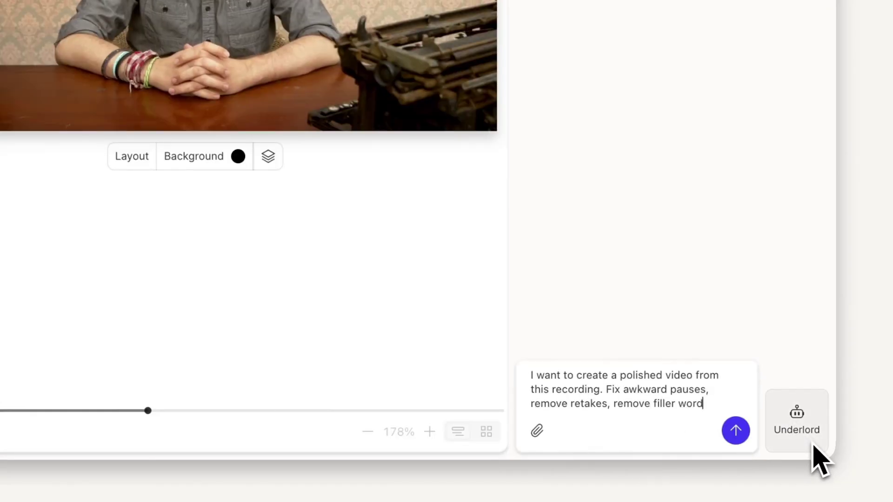
text(s, and make the transitions smooth when the transcript is edited. Add music, captions, scenes, and replace any placeholder layers with b-roll about what the speaker is talking about.)
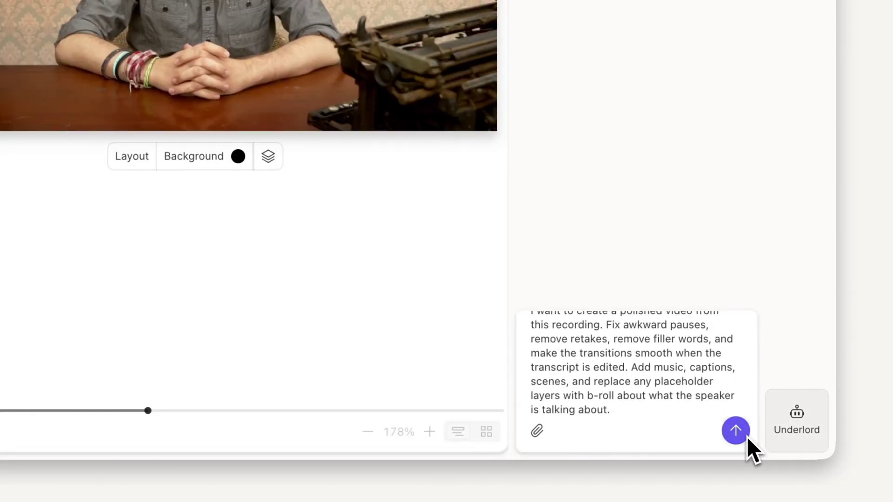
click(738, 432)
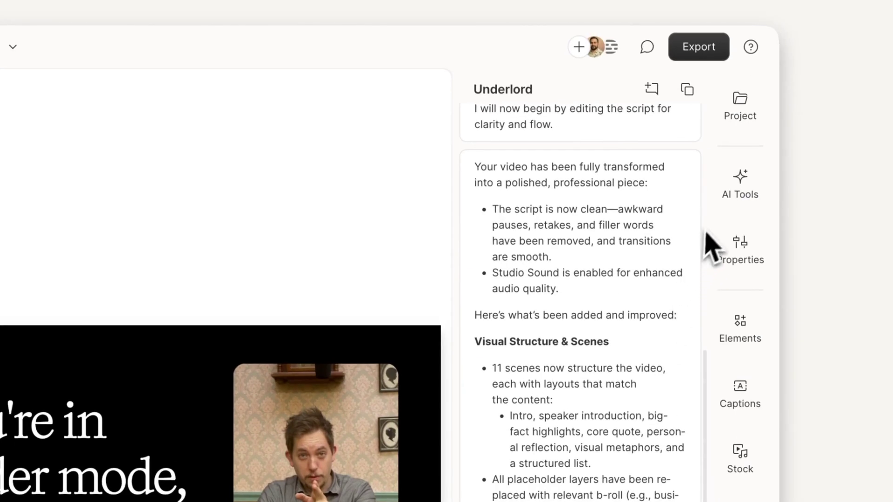
- Show the AI Tools panel listing sound, look and repurpose tools
click(727, 207)
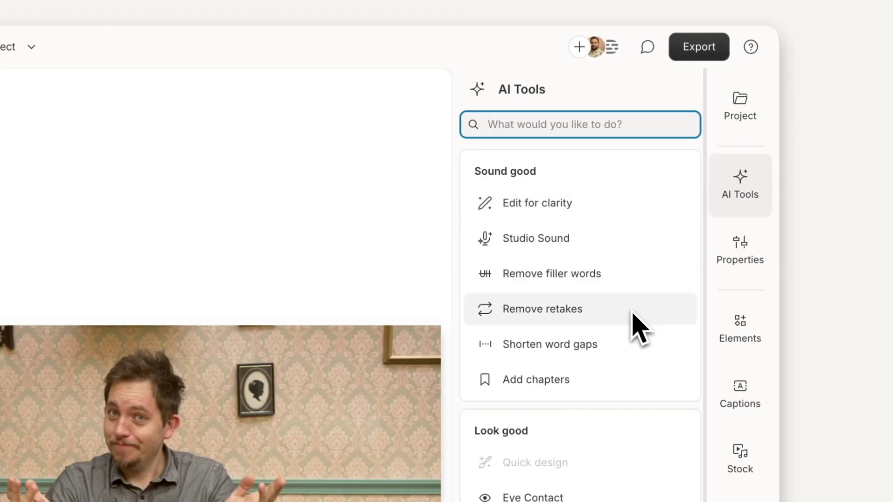
- Run Remove filler words, flagging 27 filler words across the transcript
click(600, 274)
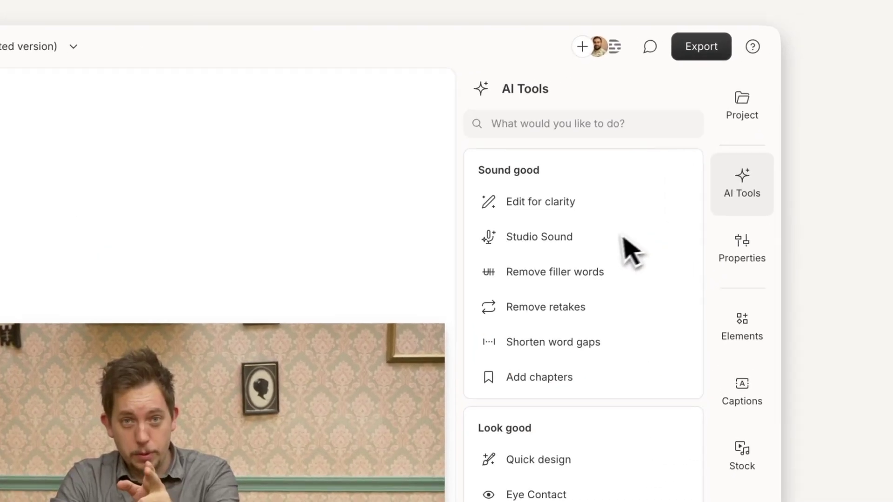
- Apply Studio Sound to the voice and the Eye Contact effect to the speaker
click(585, 246)
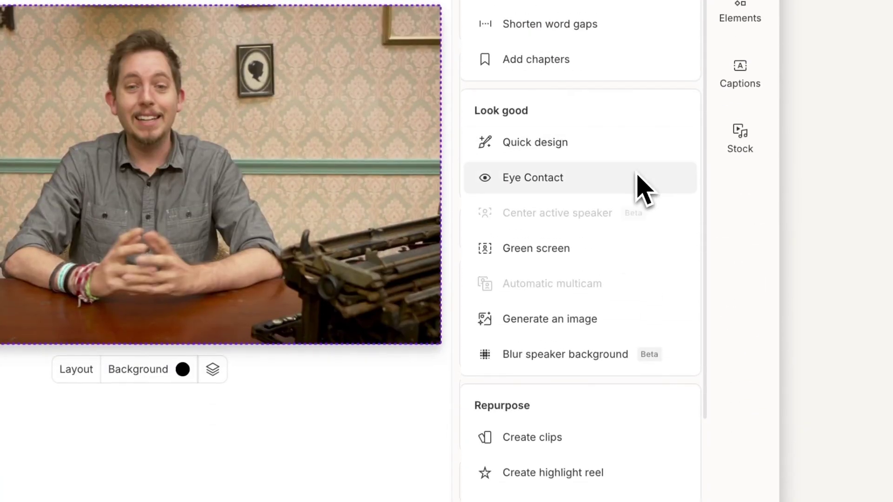
click(637, 174)
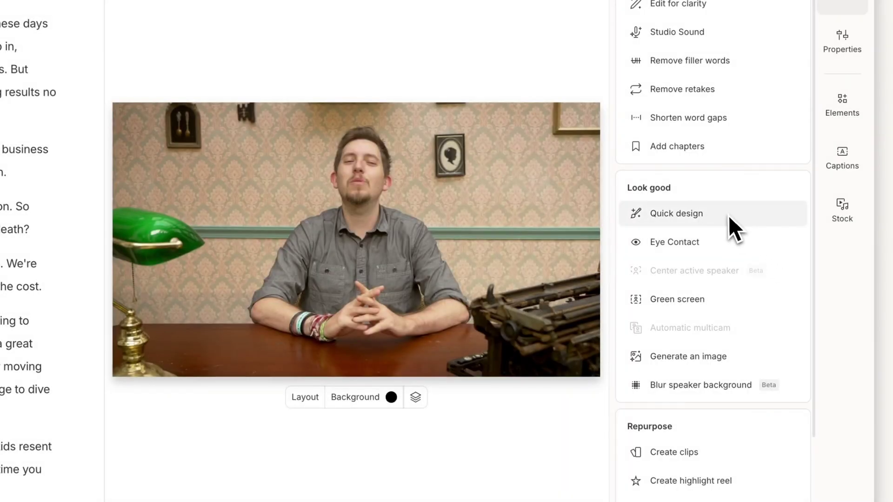
- Quick-design the video into scenes with pencil-sketch AI-generated b-roll beside the speaker
click(726, 215)
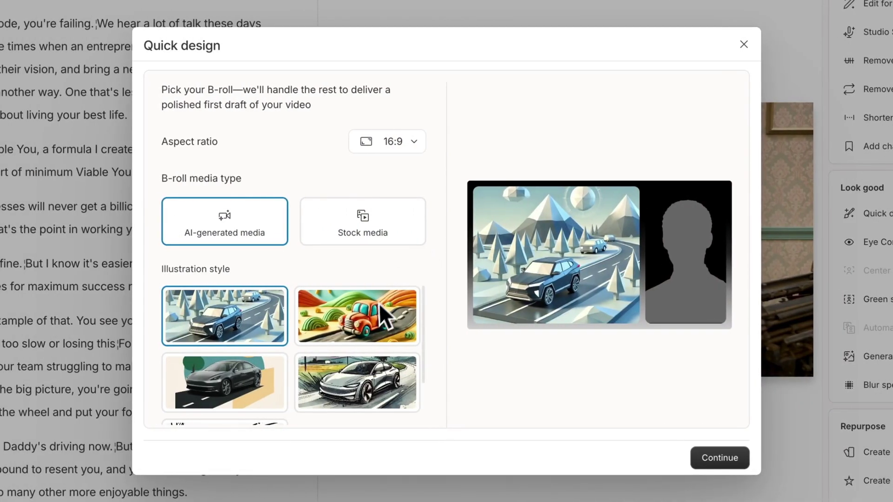
click(360, 334)
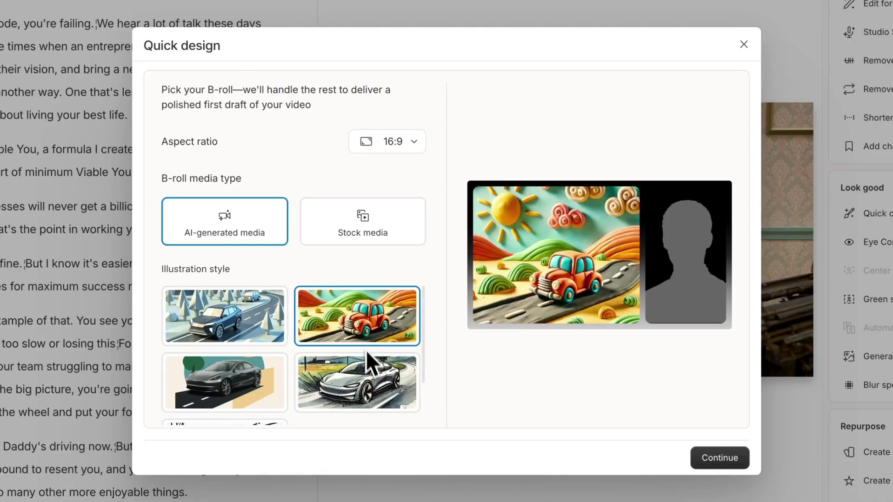
click(387, 383)
click(707, 463)
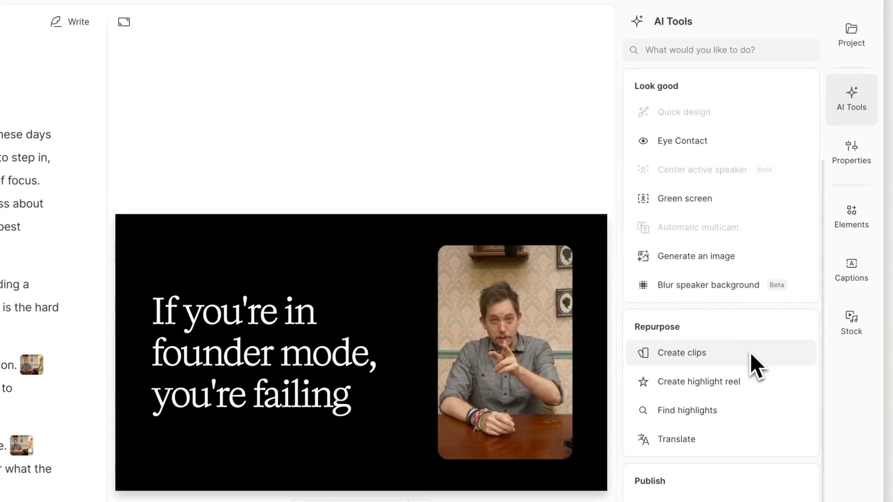
- Generate five 30-second social clips using the introduction, and play one back
click(750, 352)
text(Create at least one clip that uses the in)
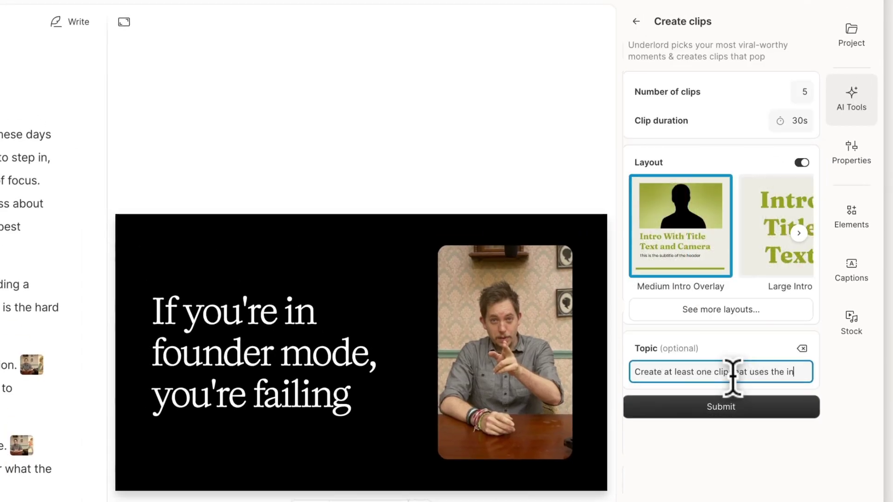
text(troduction of this video)
click(770, 415)
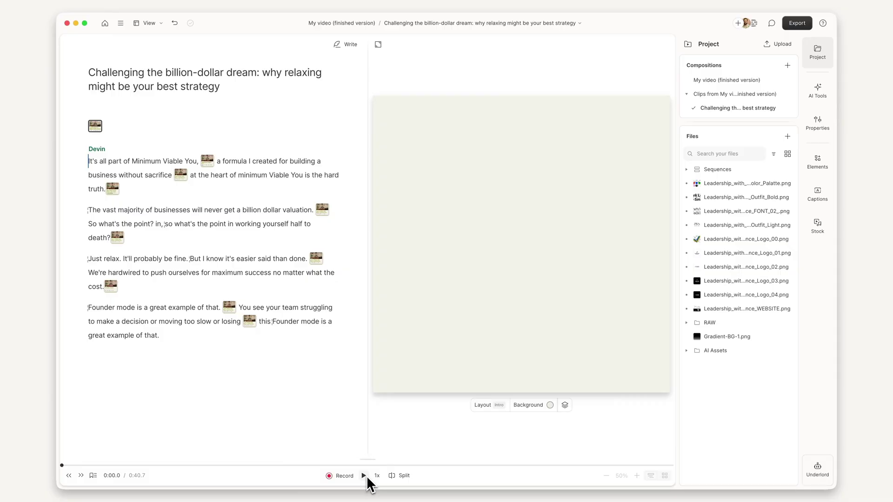
click(364, 477)
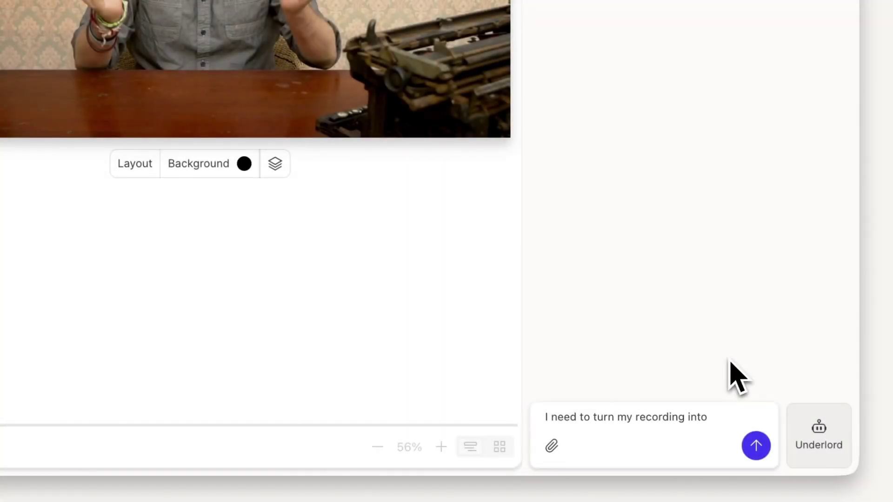
text(a one minu)
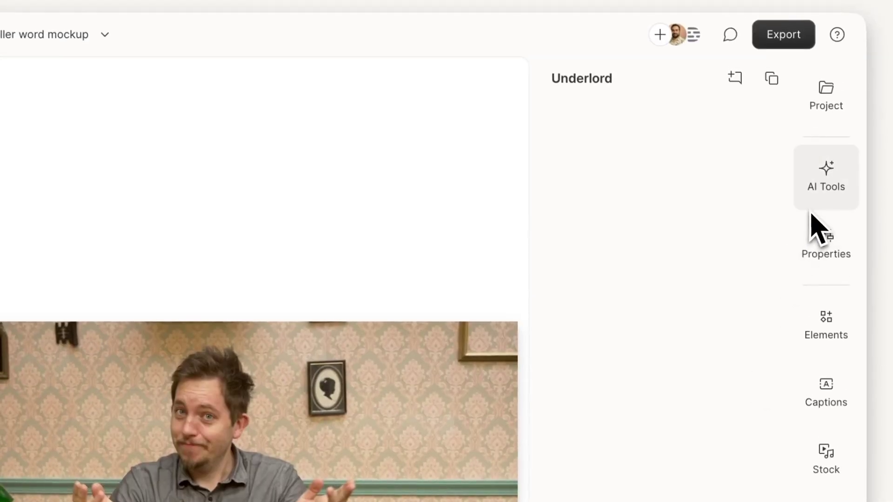
- Switch the right sidebar from the Underlord chat back to the AI Tools list
click(812, 211)
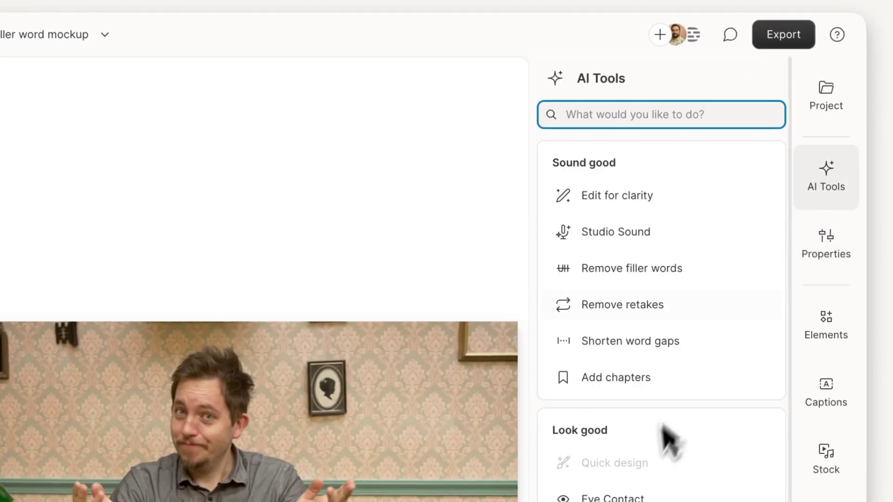